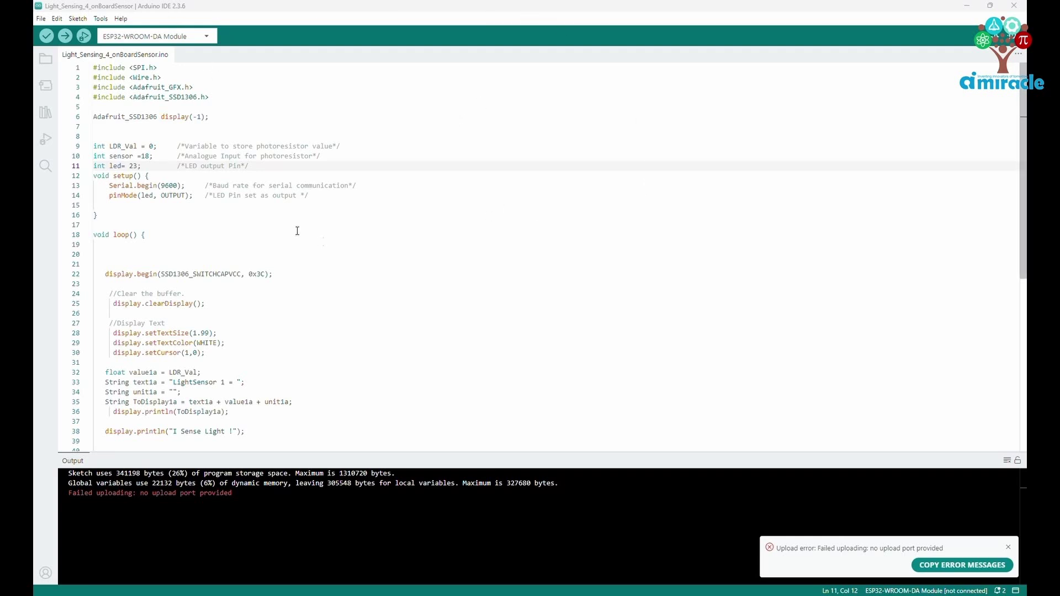
scroll(215, 191, "down", 1)
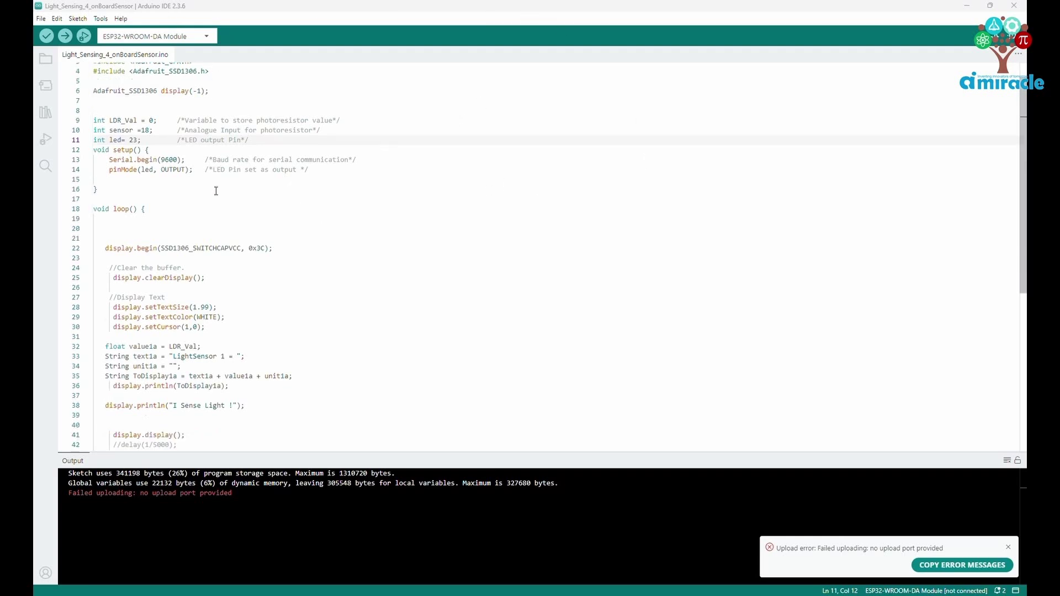
scroll(215, 192, "down", 3)
scroll(215, 196, "down", 2)
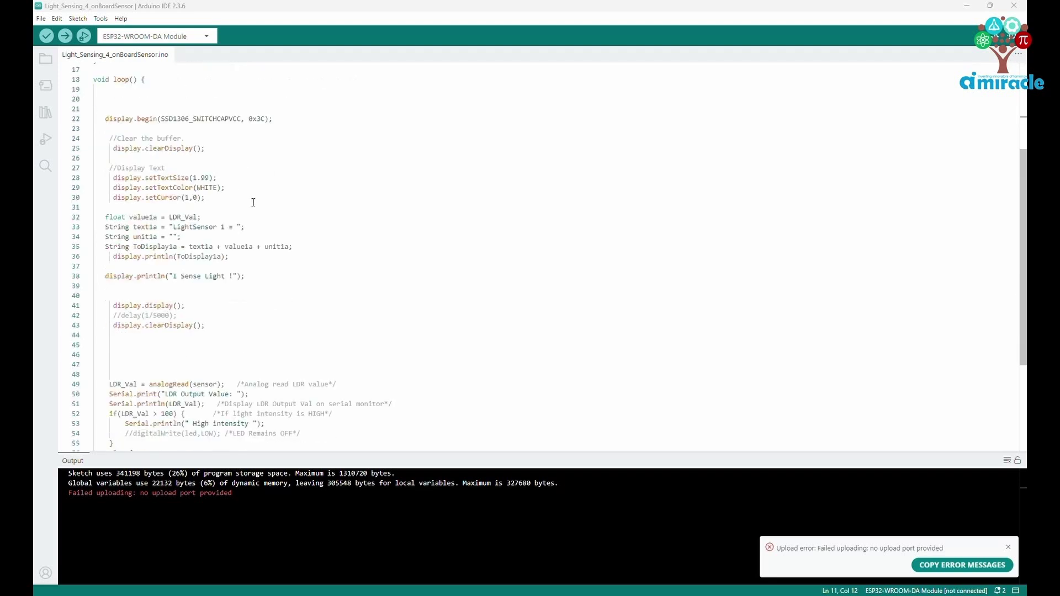
scroll(243, 226, "up", 3)
scroll(224, 222, "up", 2)
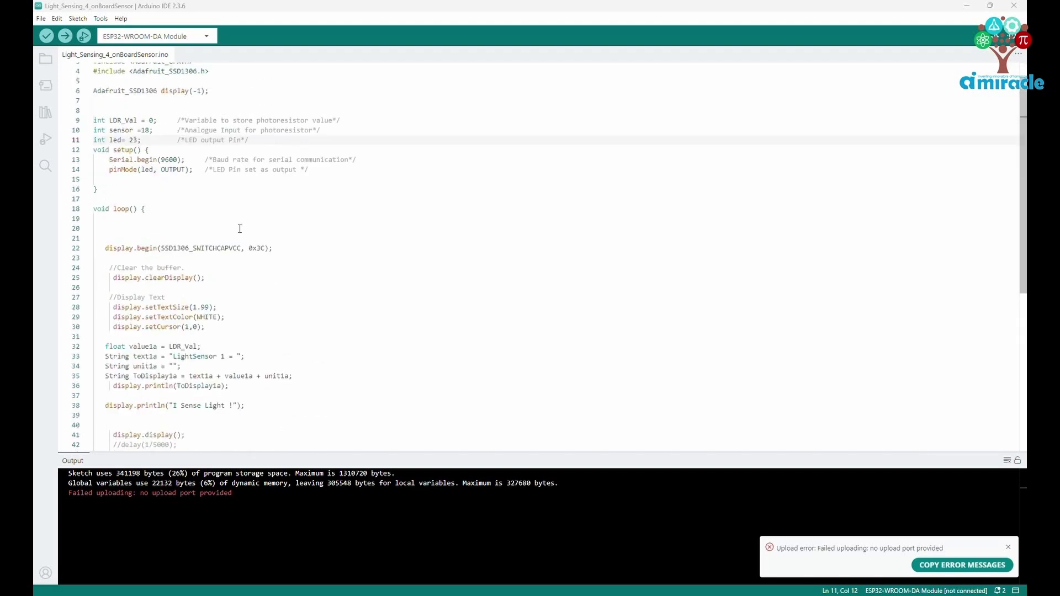
scroll(220, 222, "up", 2)
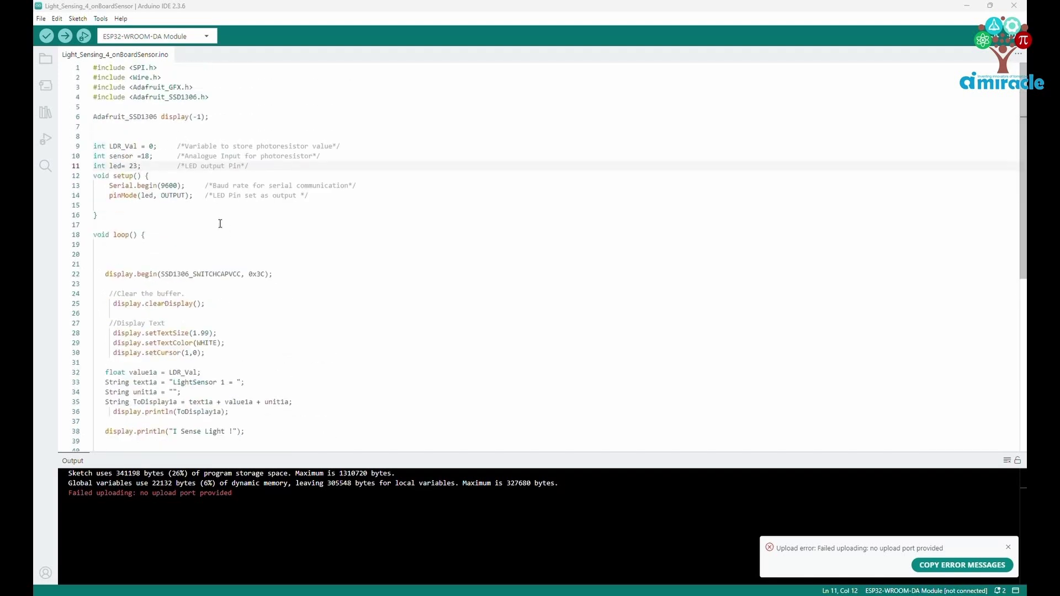
Look for an upload port in the IDE settings, then select the unrecognised CP2102 device in Device Manager.
left_click(100, 18)
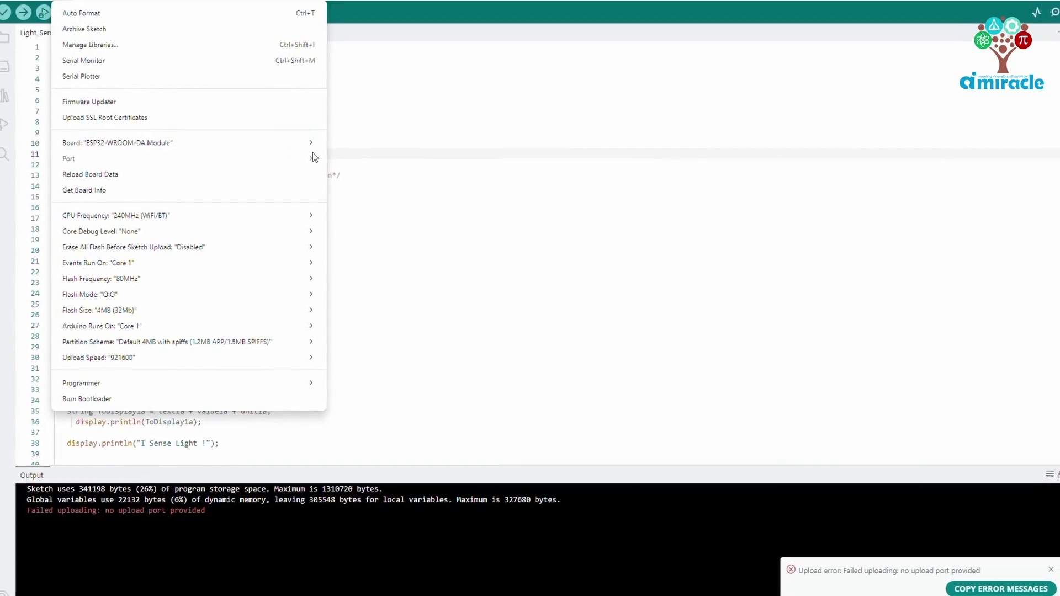
left_click(412, 141)
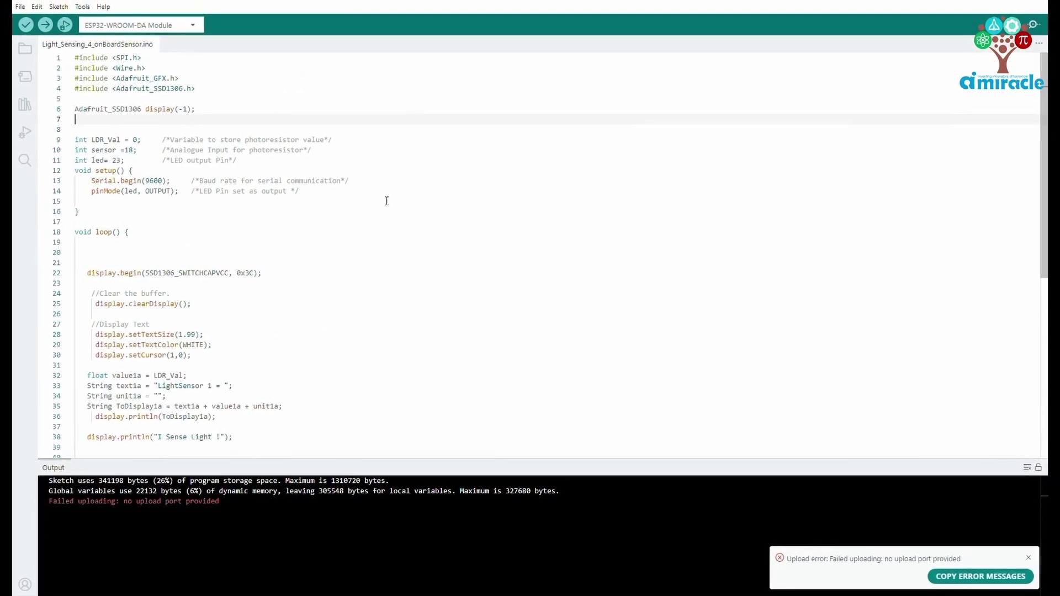
left_click(530, 166)
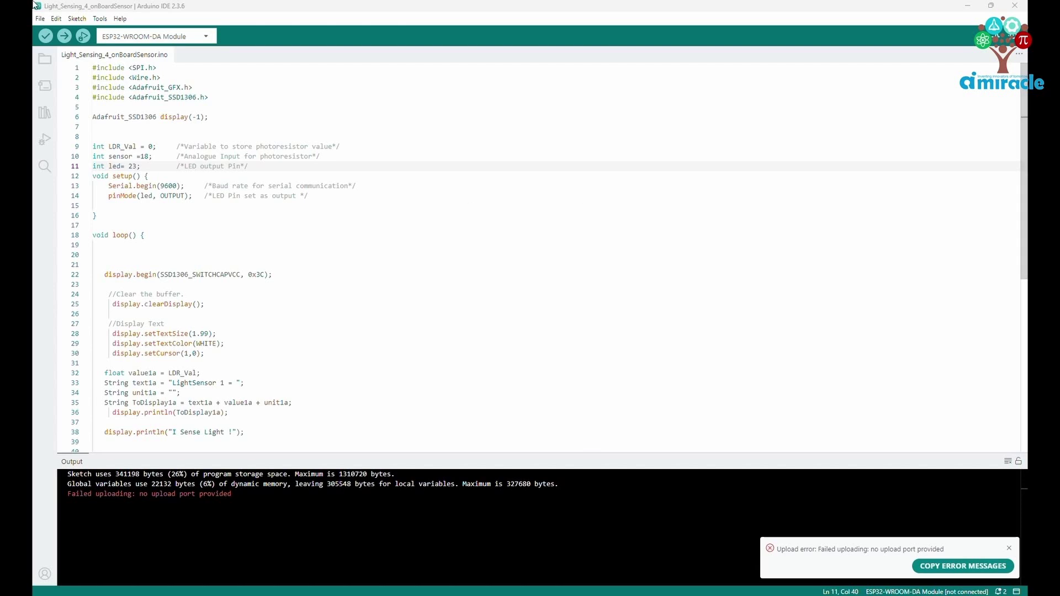
left_click(100, 19)
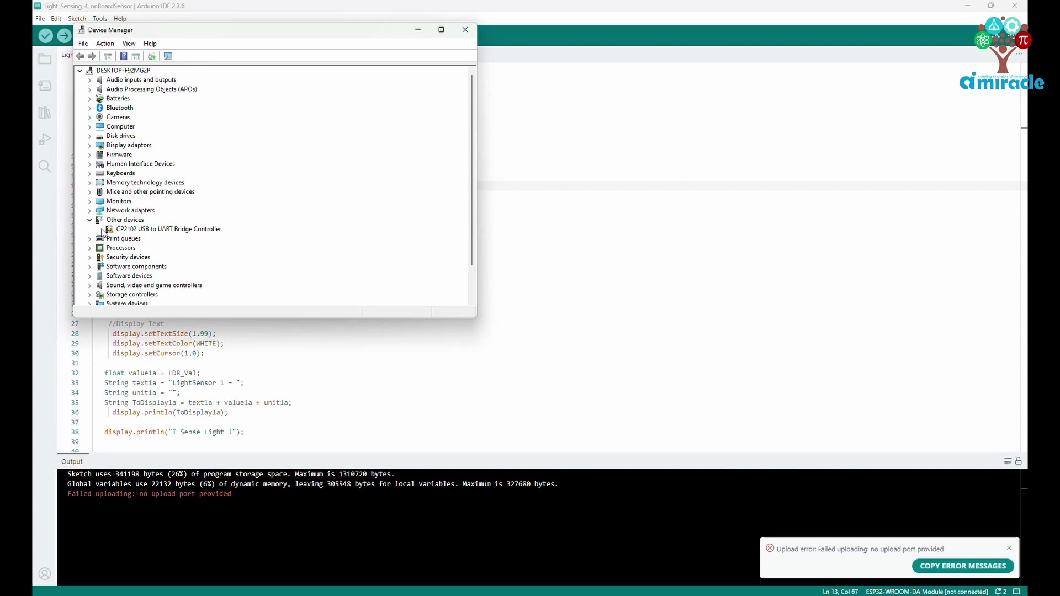
left_click(132, 229)
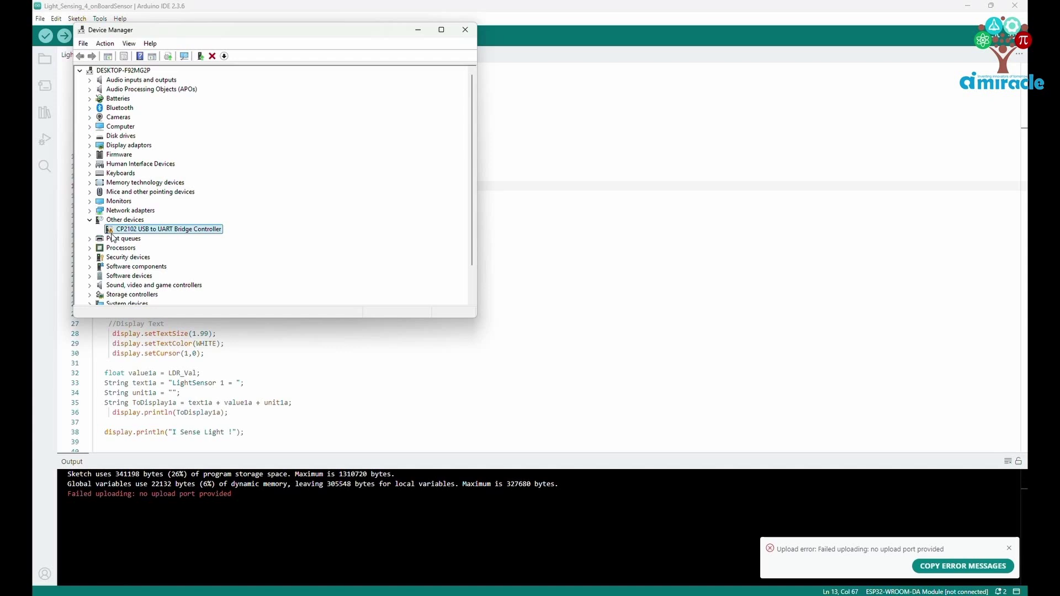
Start Update driver for the CP2102 USB to UART Bridge Controller and move the wizard aside.
right_click(149, 232)
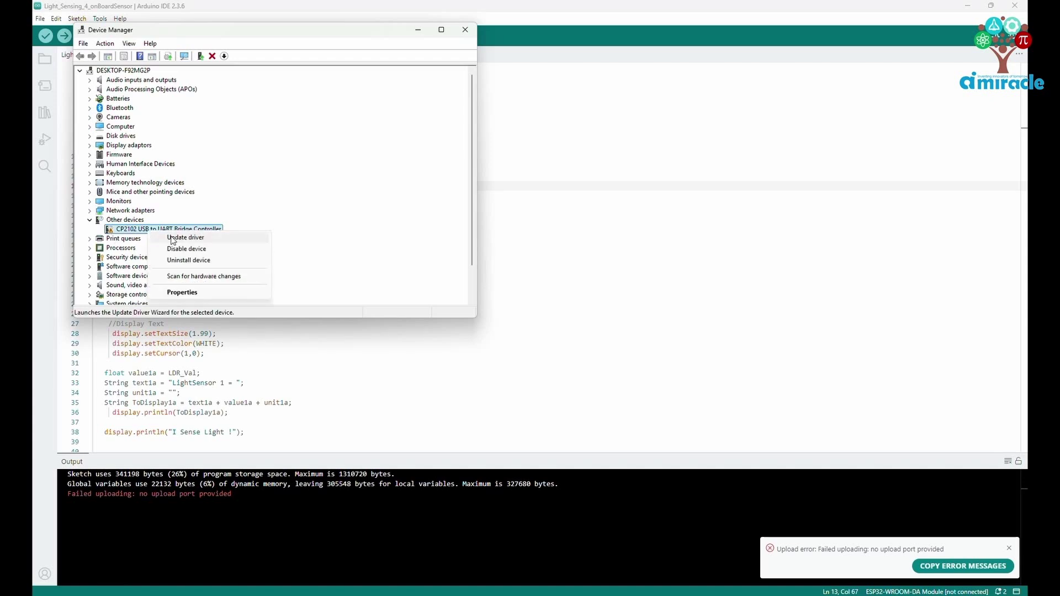
left_click(173, 239)
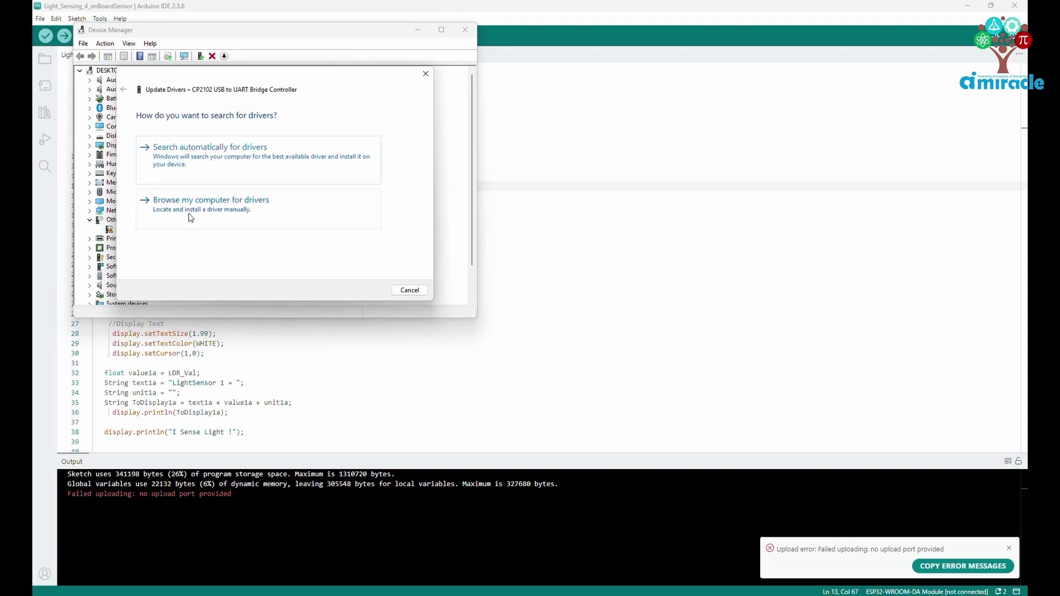
left_click_drag(197, 94, 366, 155)
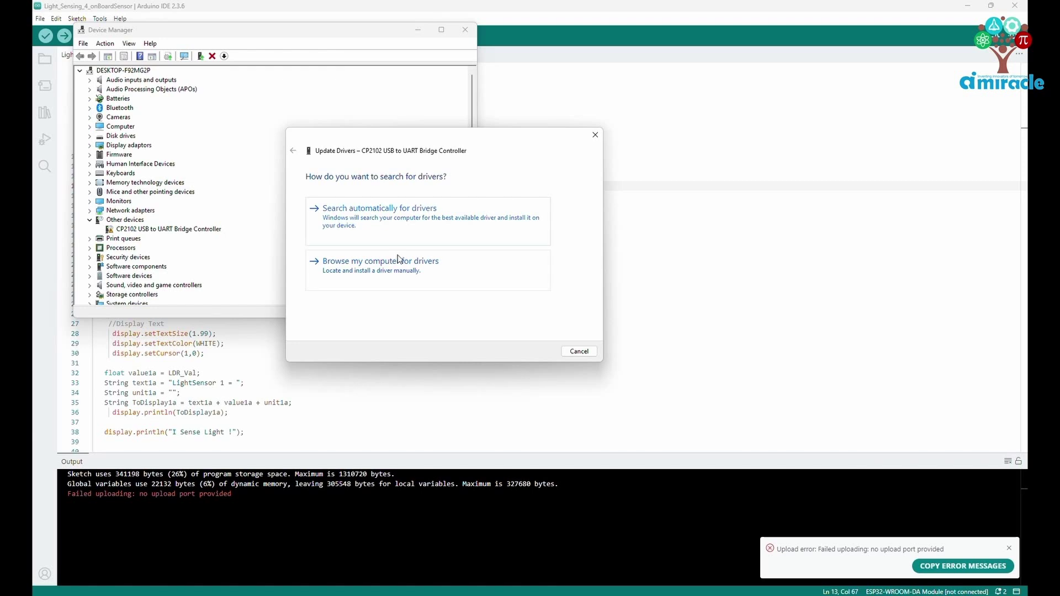
left_click_drag(484, 140, 453, 119)
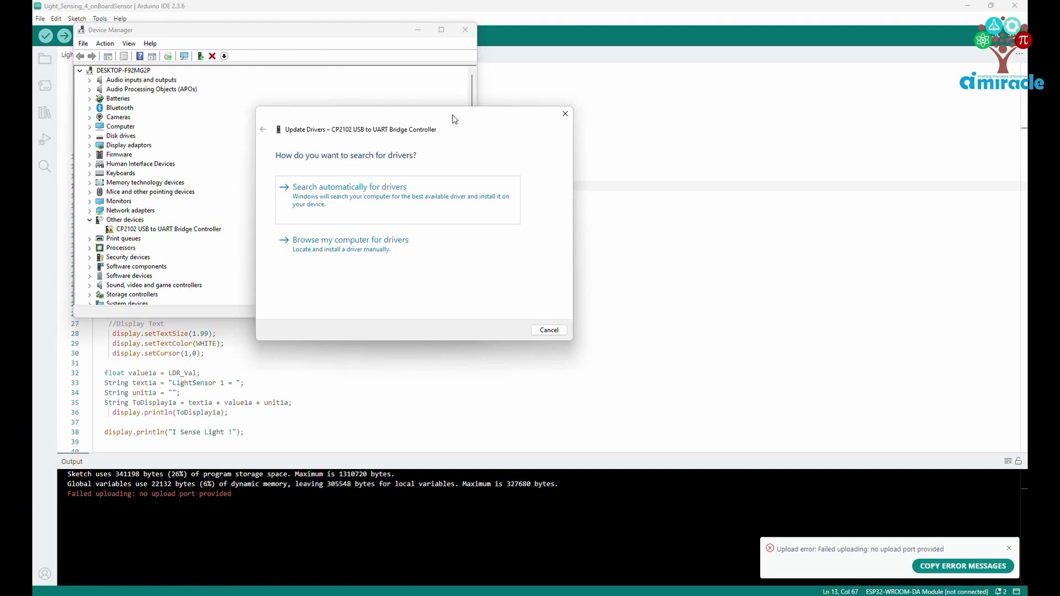
Browse manually and set the driver location to the CP210x_Universal_Windows_Driver (1) folder.
left_click(362, 250)
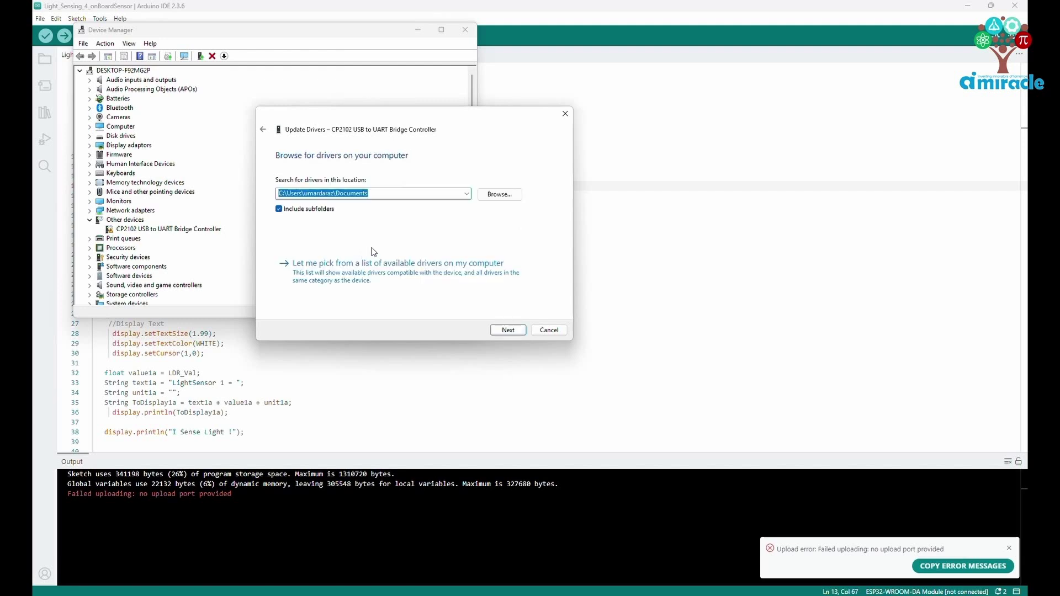
left_click(500, 194)
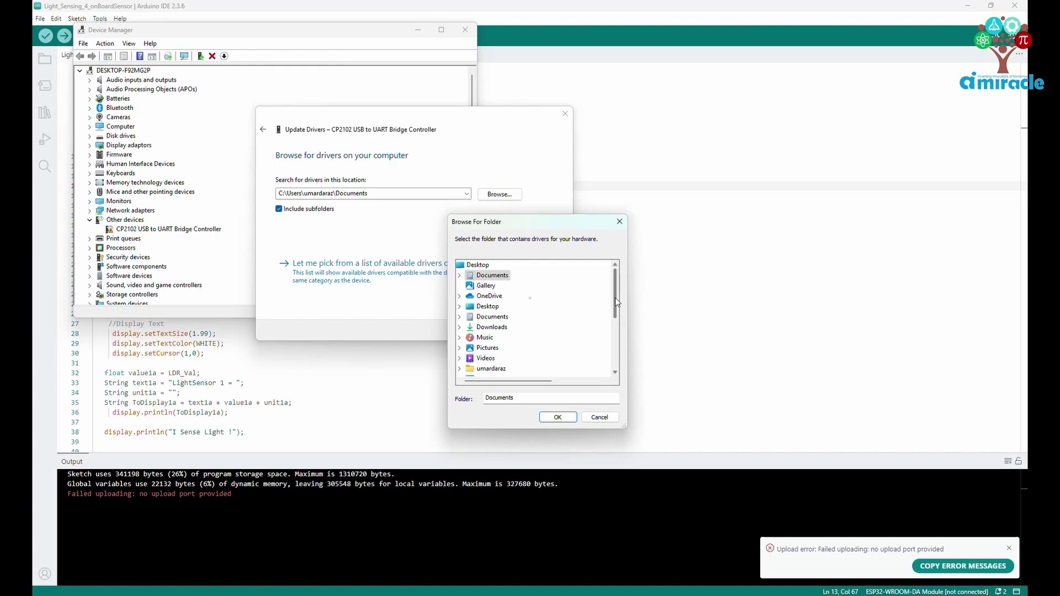
scroll(579, 314, "down", 5)
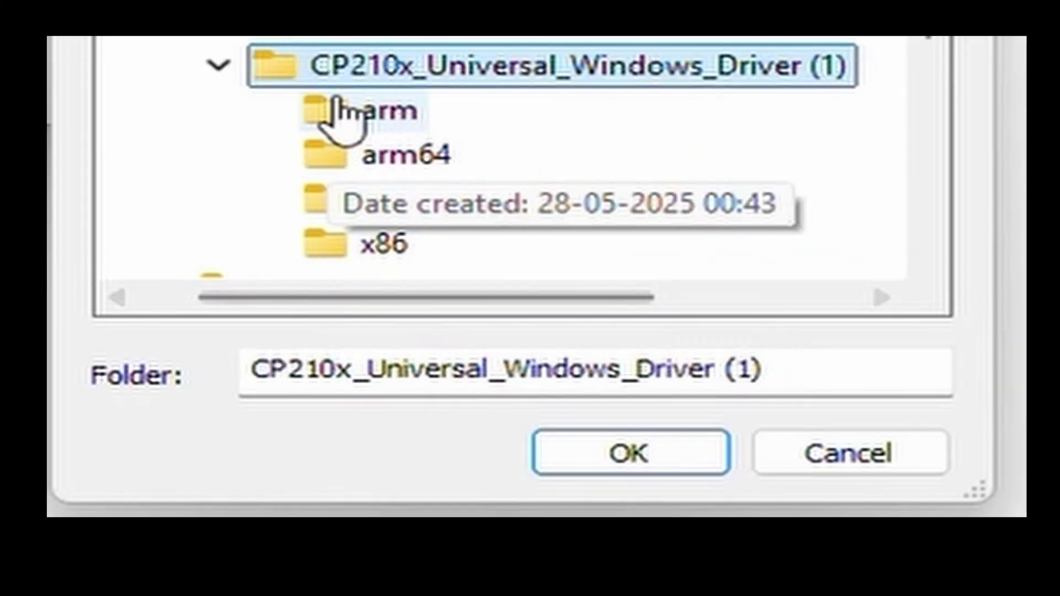
left_click(683, 459)
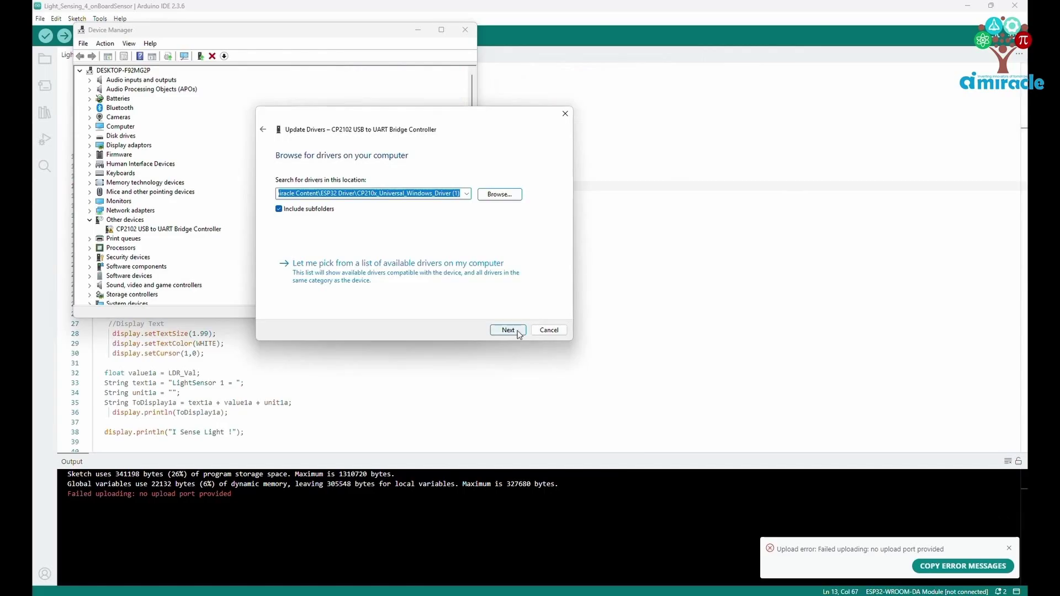
Install the CP210x driver from that folder, then close the finished wizard.
left_click(509, 330)
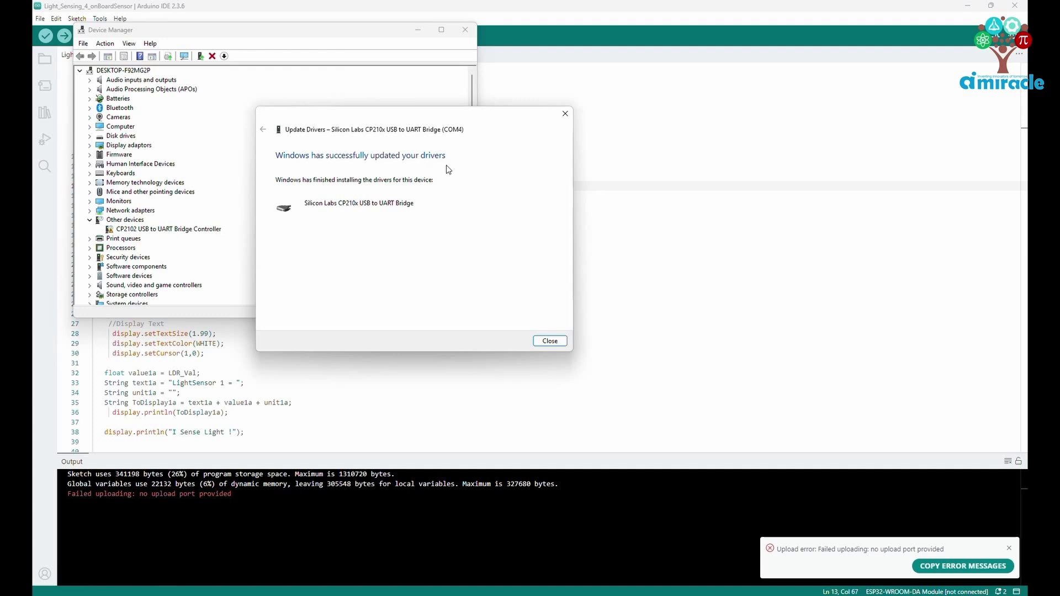
left_click(550, 341)
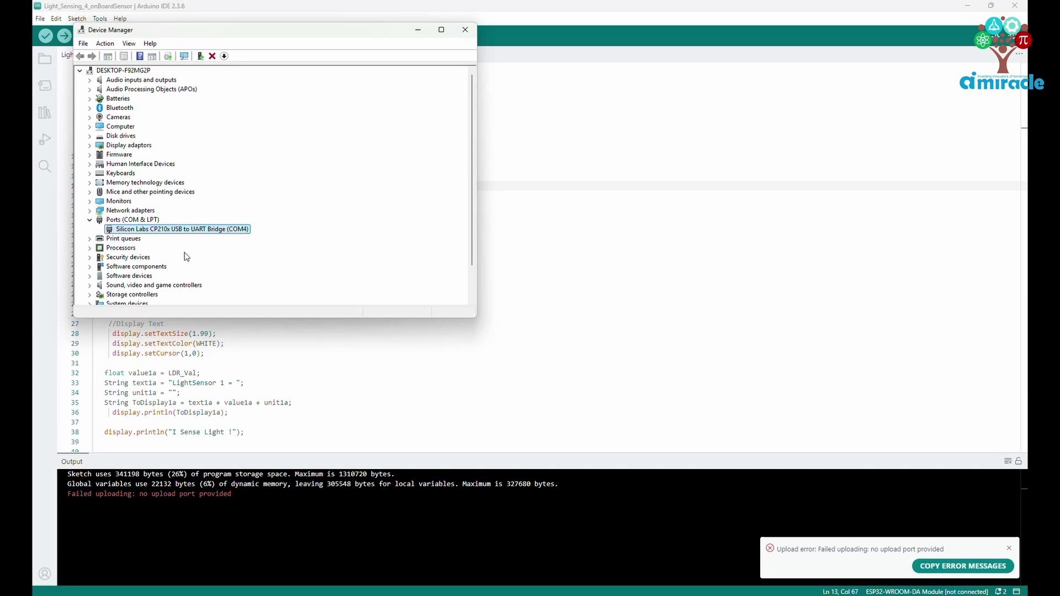
Close Device Manager, set the ESP32 upload port to COM4, and upload with Ctrl+U.
left_click(461, 35)
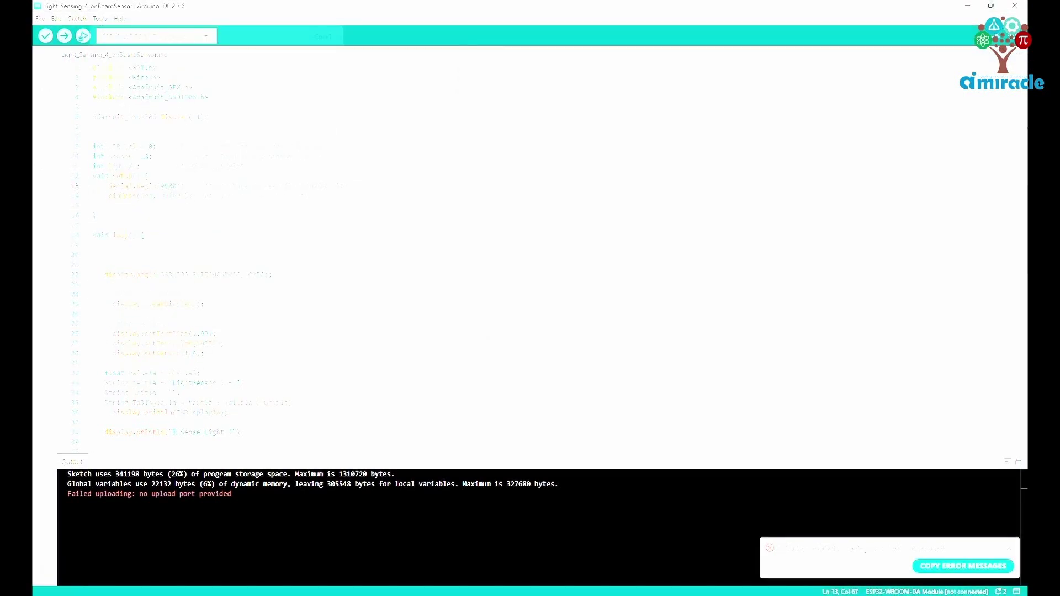
left_click(99, 19)
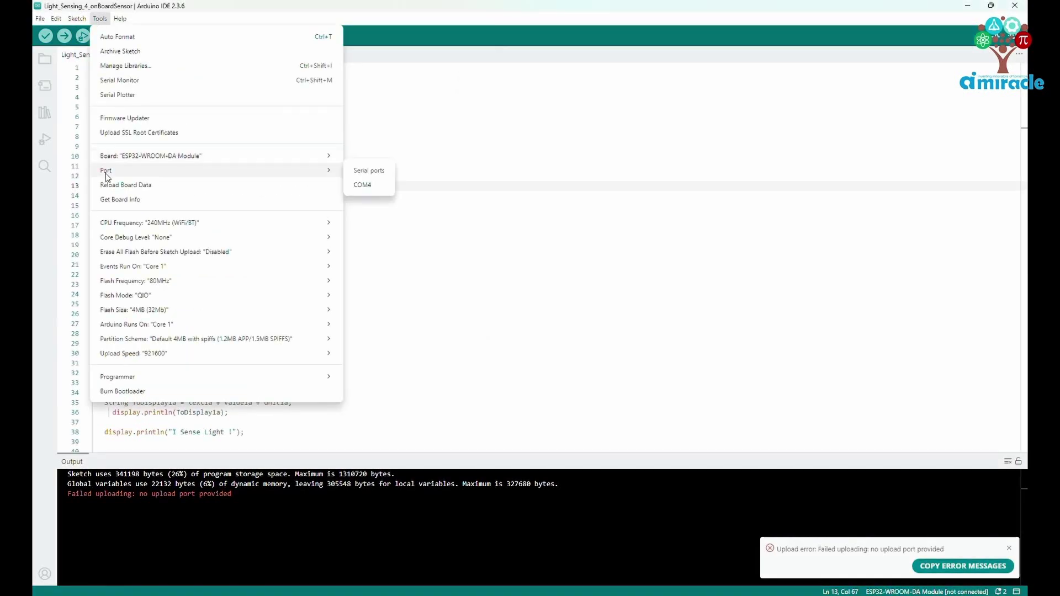
mouse_move(106, 169)
left_click(364, 186)
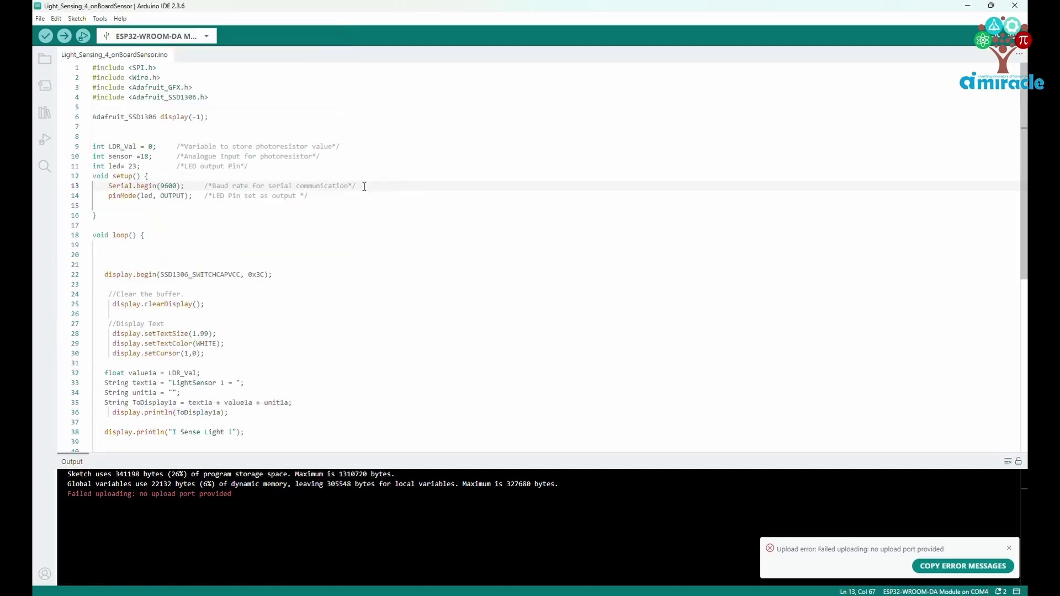
key("ctrl+u")
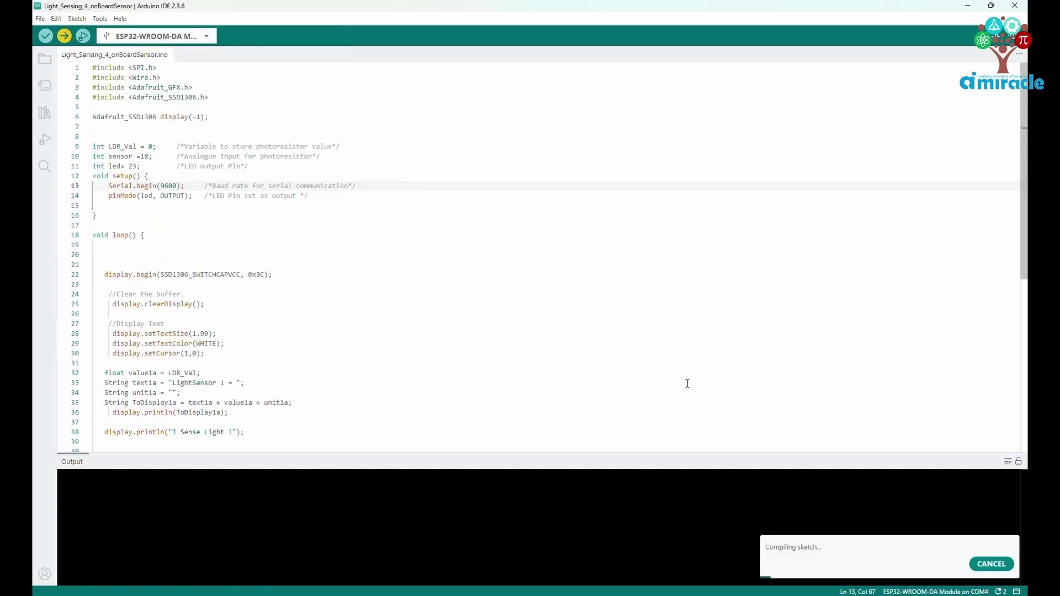